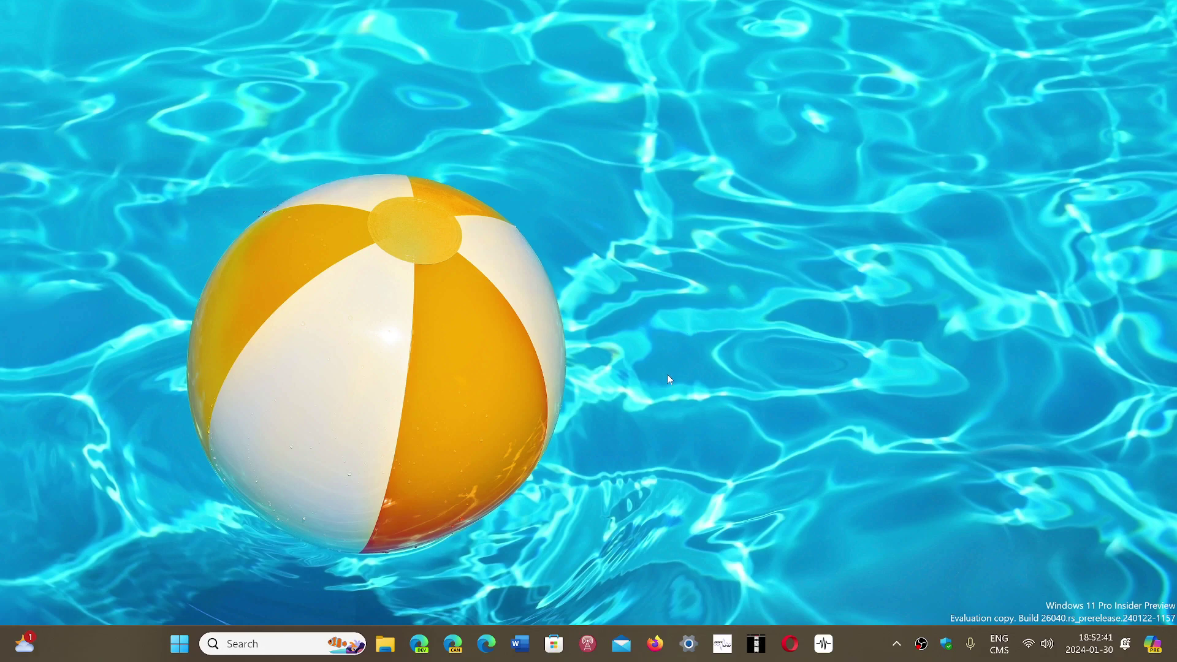
Open the Windows 11 search flyout from the taskbar Search box
left_click(271, 643)
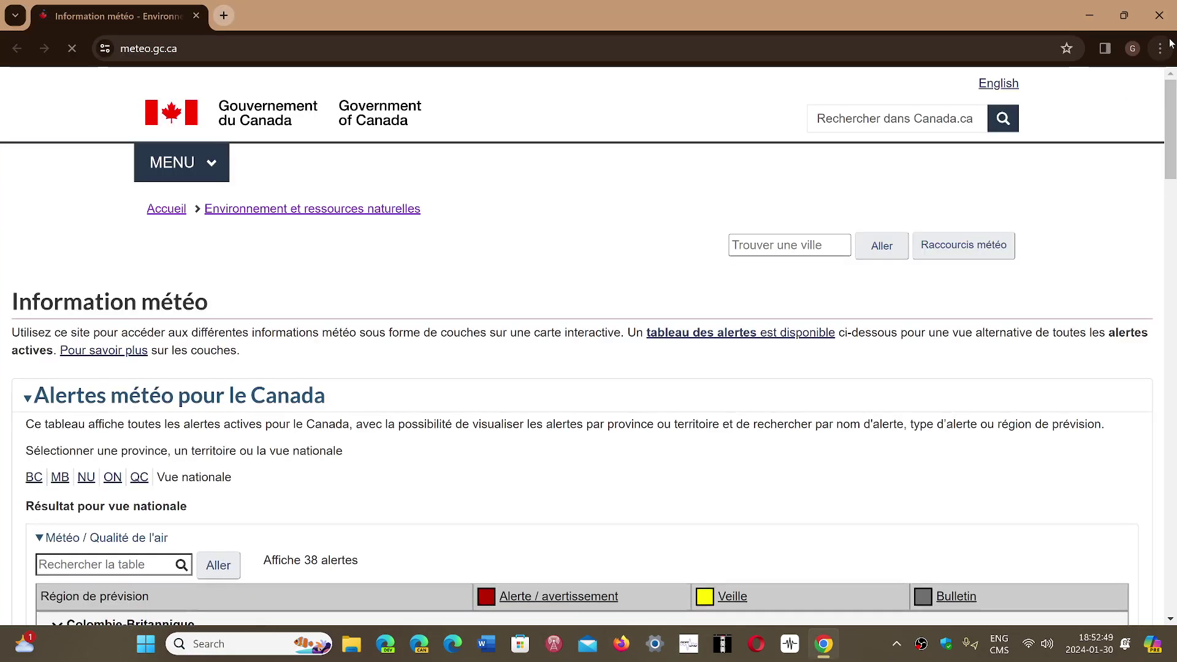
Open Chrome's three-dot main menu to reach the Help options
left_click(1161, 49)
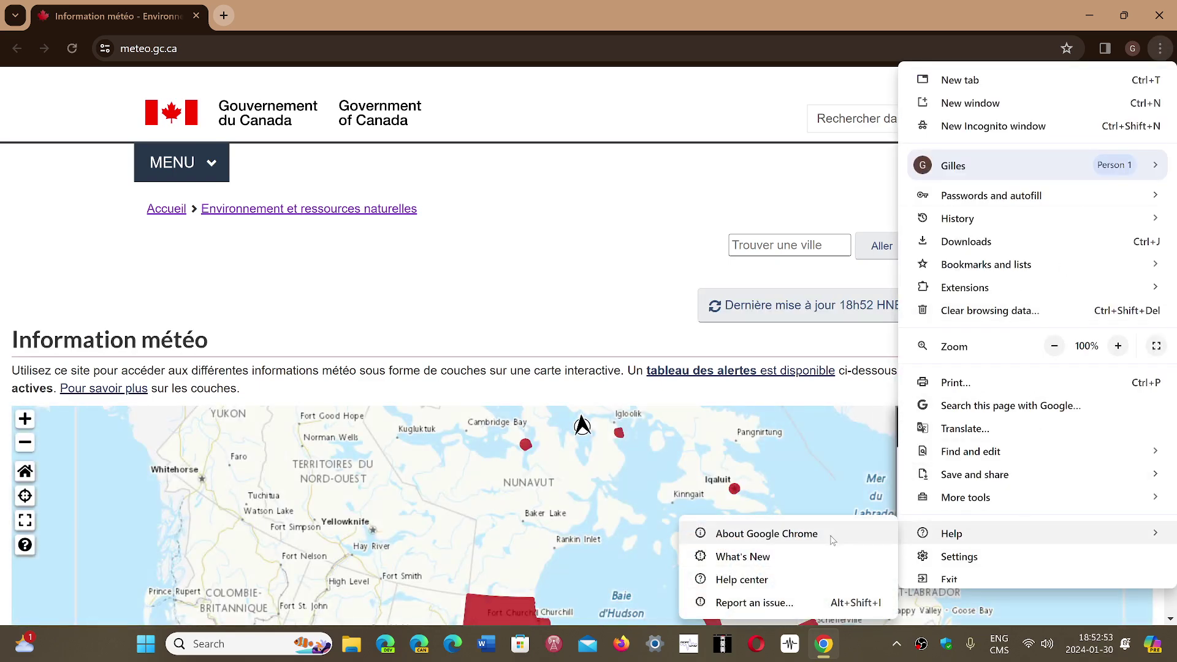
Open About Google Chrome and check it is up to date at version 121.0.6167.140
left_click(829, 533)
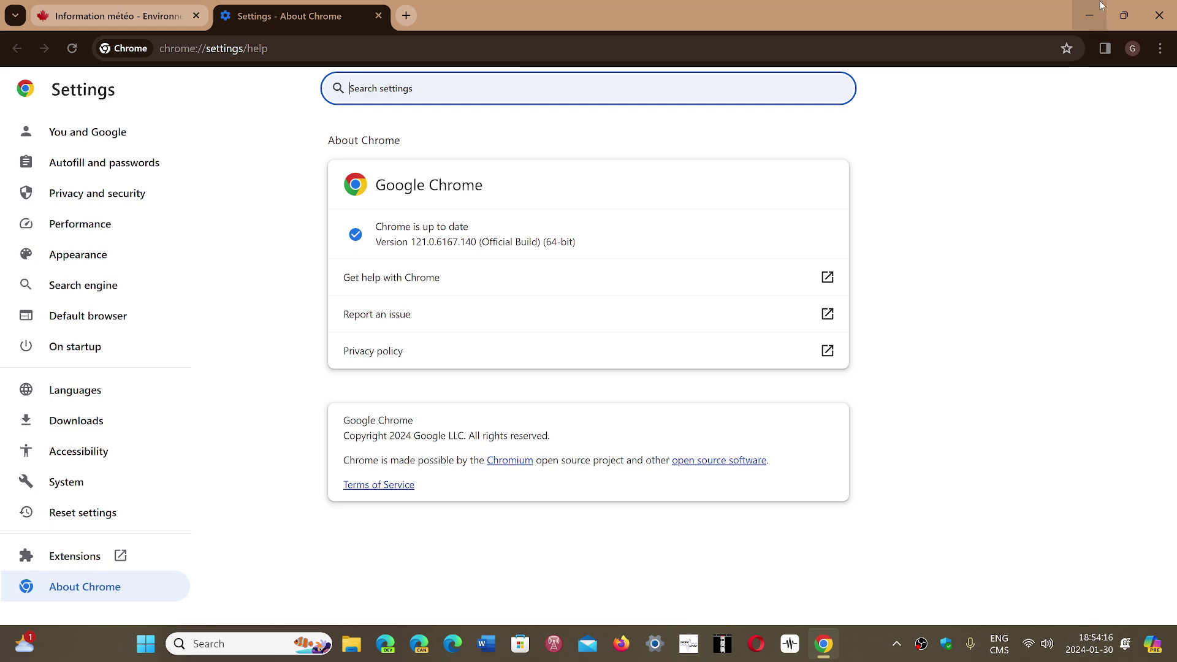
Close the Chrome window
left_click(1159, 16)
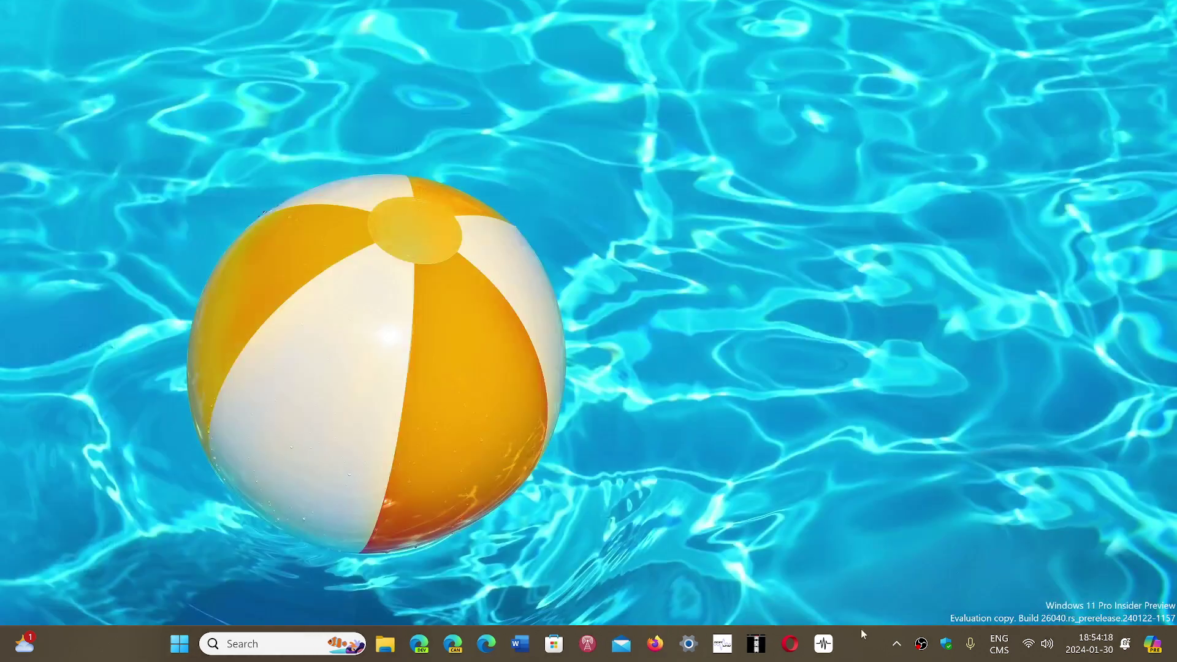